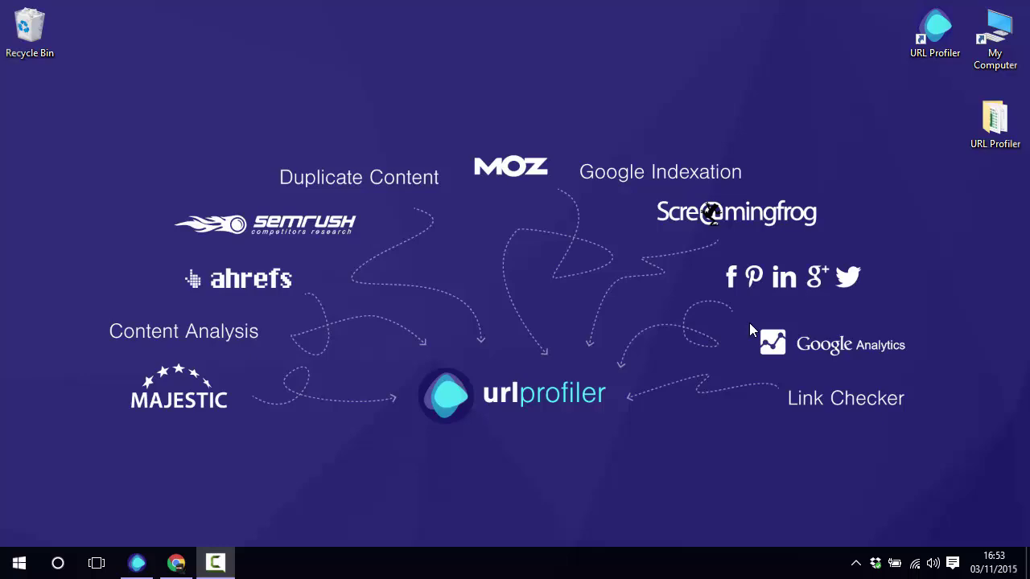
- Switch to URL Profiler and import the URL list from the sample-links file in the Demos folder
{"action": "left_click", "coordinate": [137, 563]}
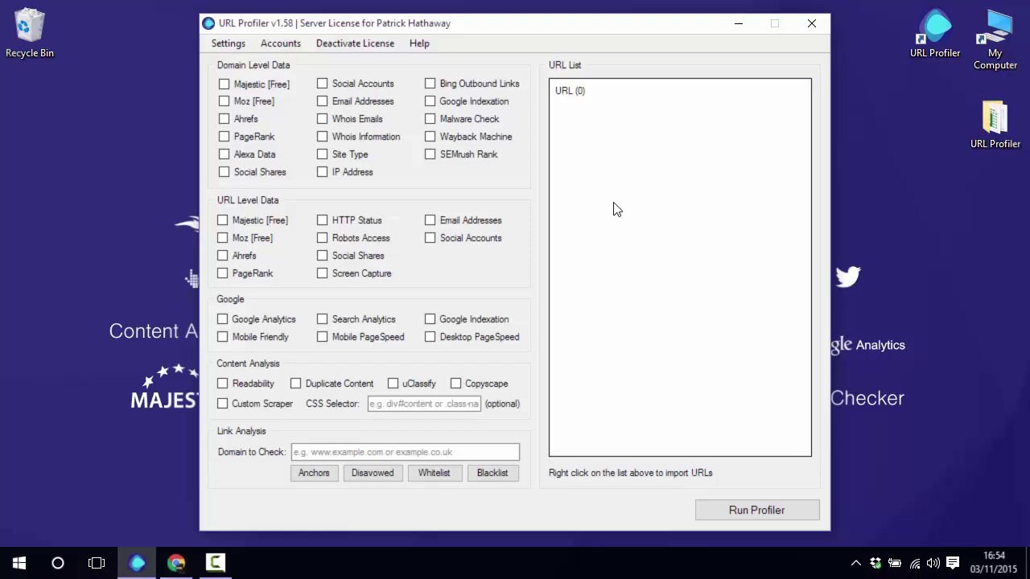
{"action": "right_click", "coordinate": [576, 168]}
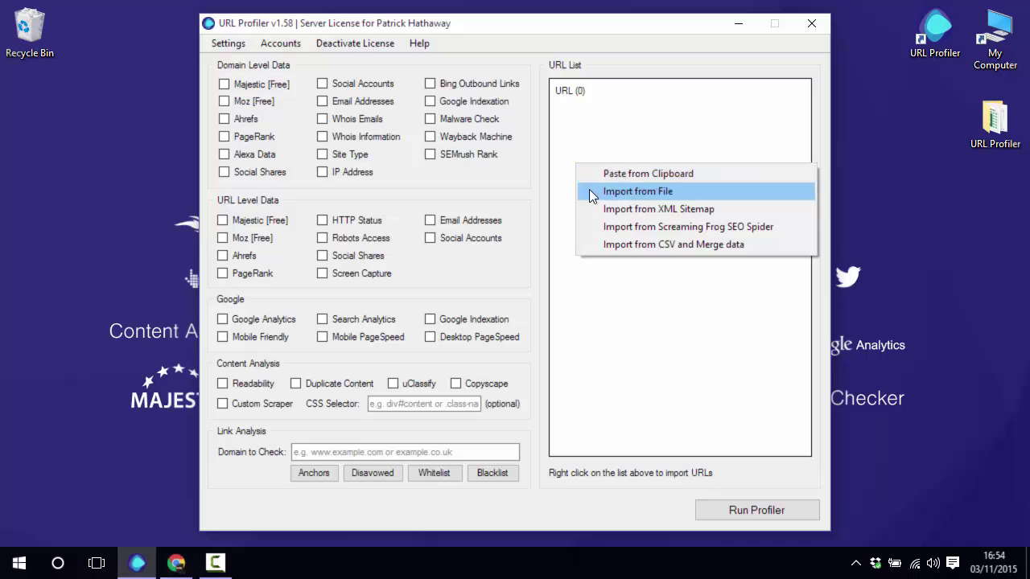
{"action": "left_click", "coordinate": [590, 191]}
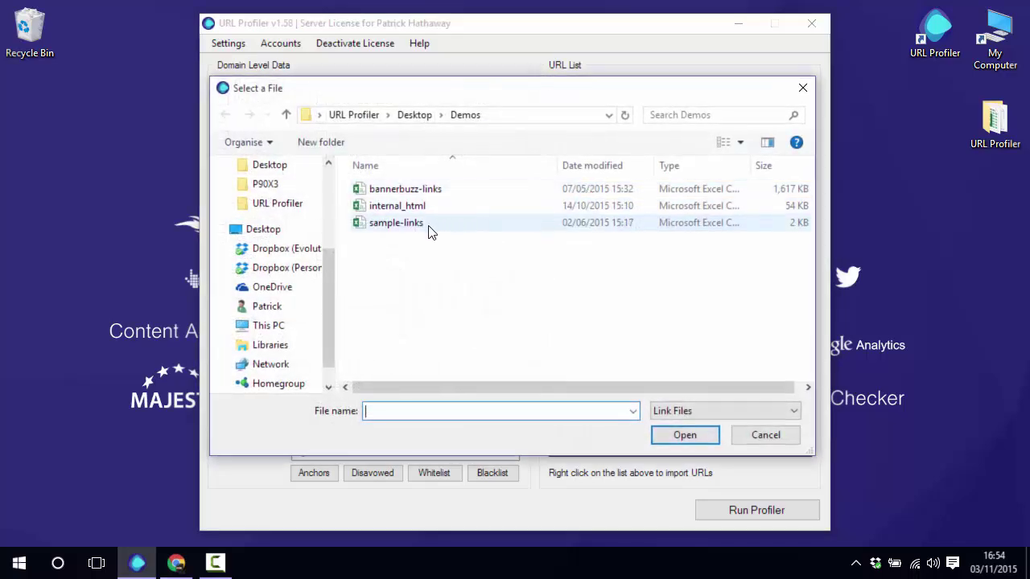
{"action": "left_click", "coordinate": [428, 225]}
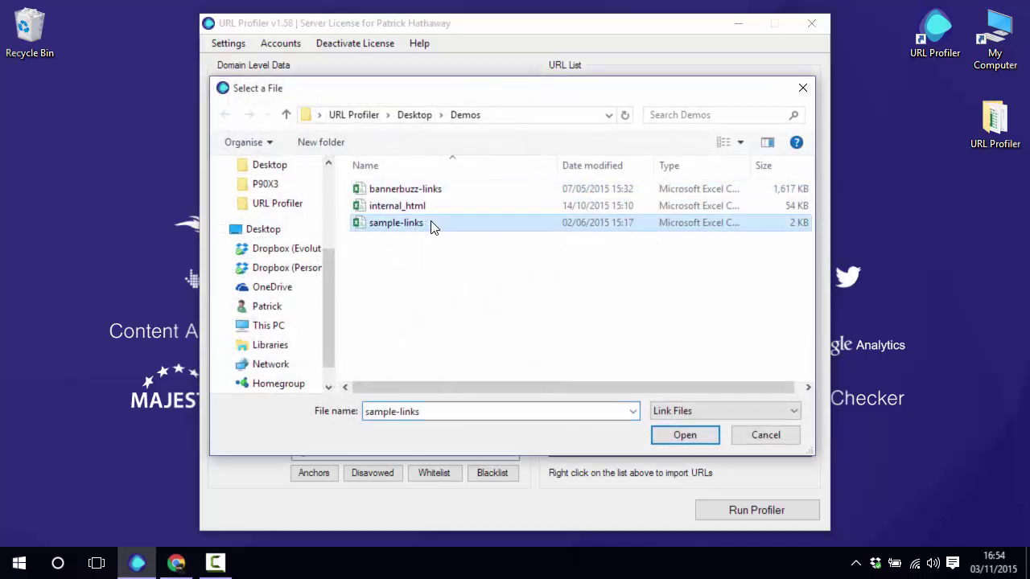
{"action": "left_click", "coordinate": [685, 435]}
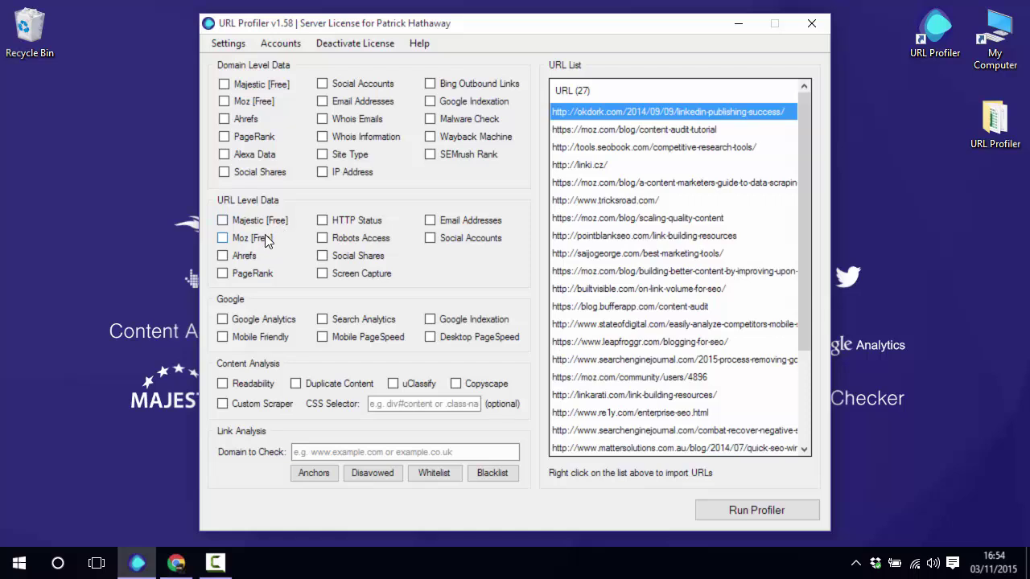
- Enable Majestic, Moz and Social Shares under the URL-level data, acknowledging the usage notices
{"action": "left_click", "coordinate": [222, 222]}
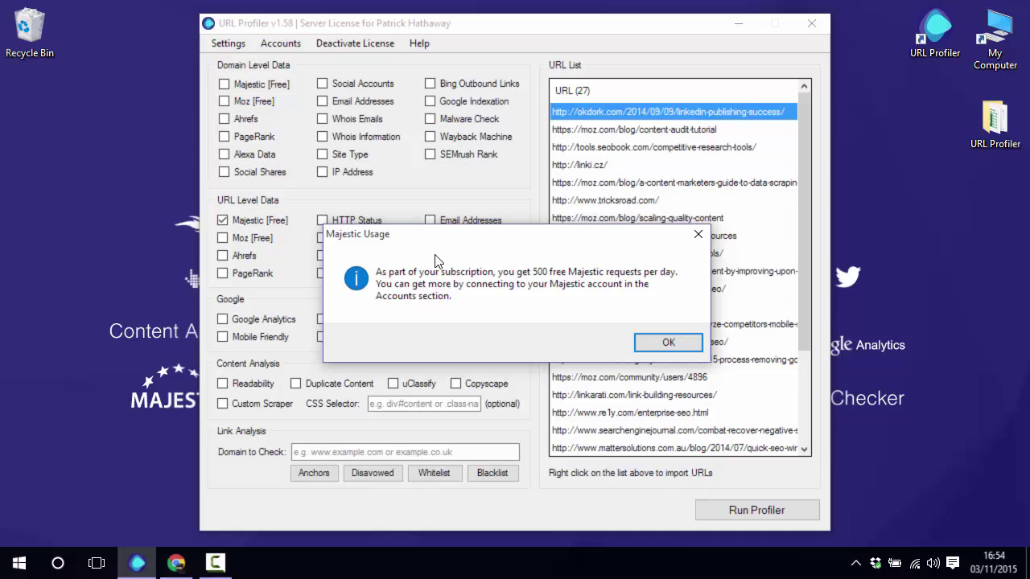
{"action": "left_click", "coordinate": [651, 338]}
{"action": "left_click", "coordinate": [224, 239]}
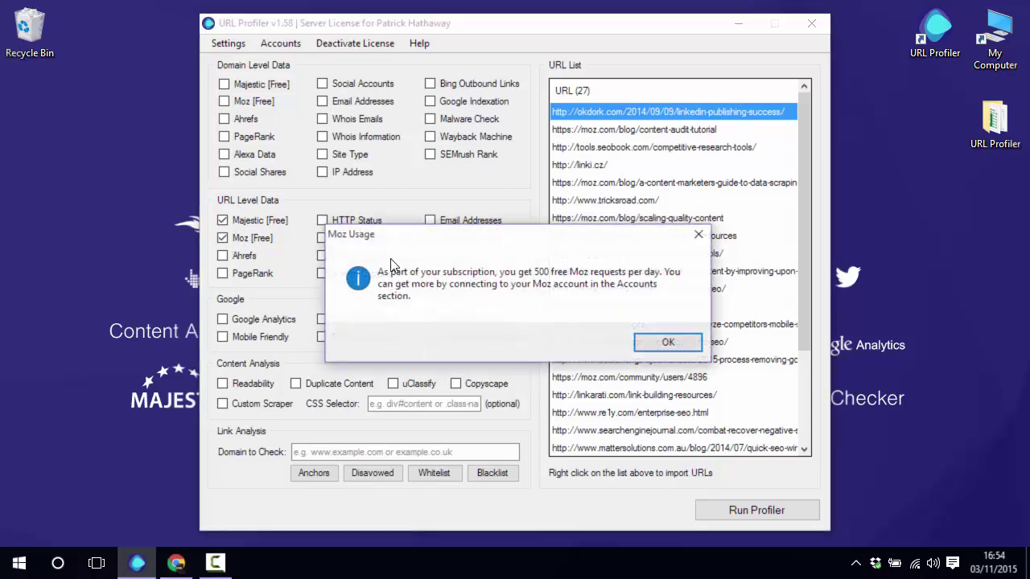
{"action": "left_click", "coordinate": [681, 344]}
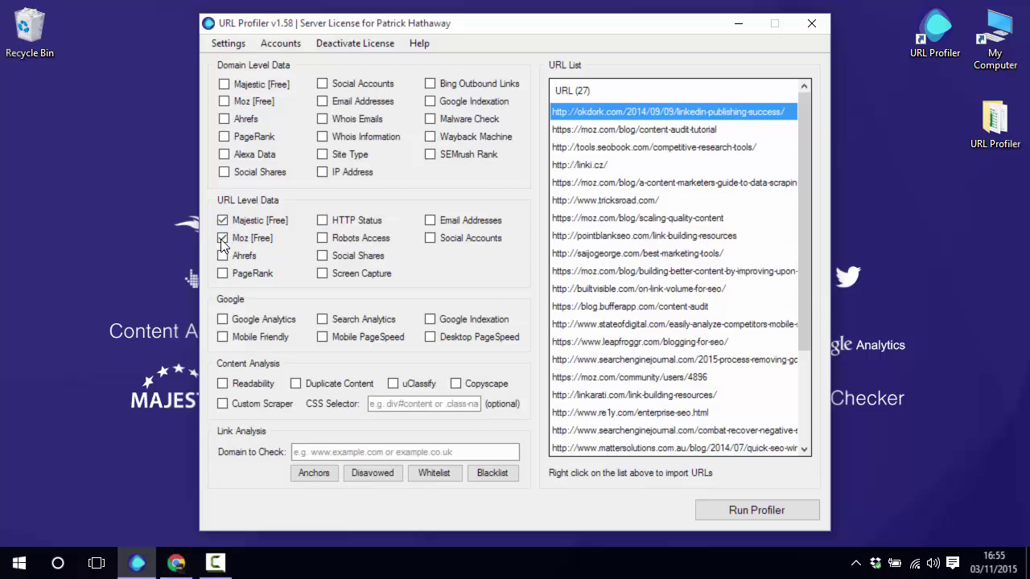
{"action": "left_click", "coordinate": [322, 259]}
- Run the profiler on the imported URLs and open the finished results file in Excel
{"action": "left_click", "coordinate": [751, 516]}
{"action": "left_click", "coordinate": [675, 393]}
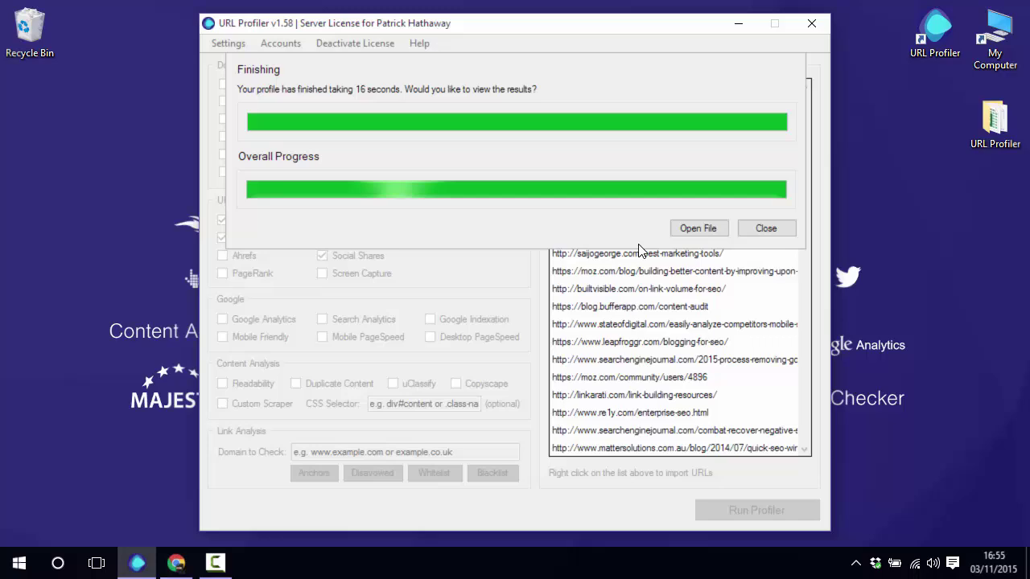
{"action": "left_click", "coordinate": [691, 228]}
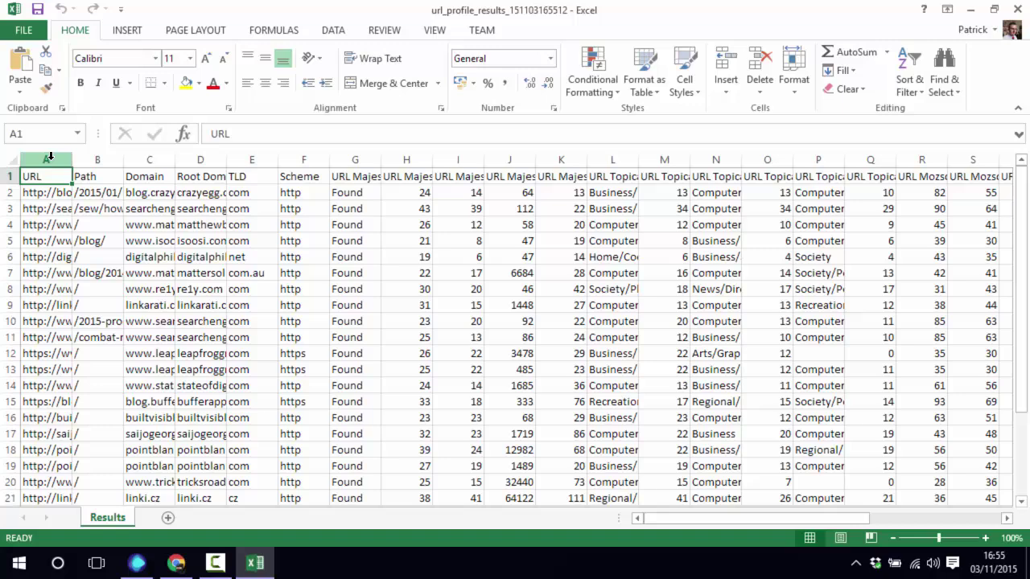
- Widen the URL column A of the results sheet so that more of each address shows
{"action": "left_click_drag", "start_coordinate": [50, 156], "coordinate": [299, 157]}
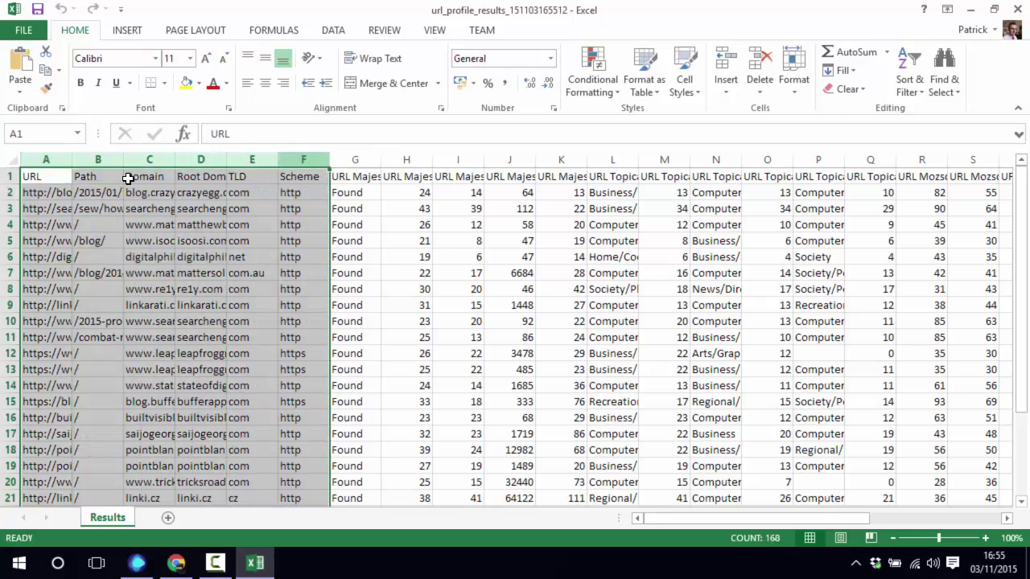
{"action": "left_click", "coordinate": [142, 224]}
{"action": "left_click_drag", "start_coordinate": [72, 160], "coordinate": [250, 160]}
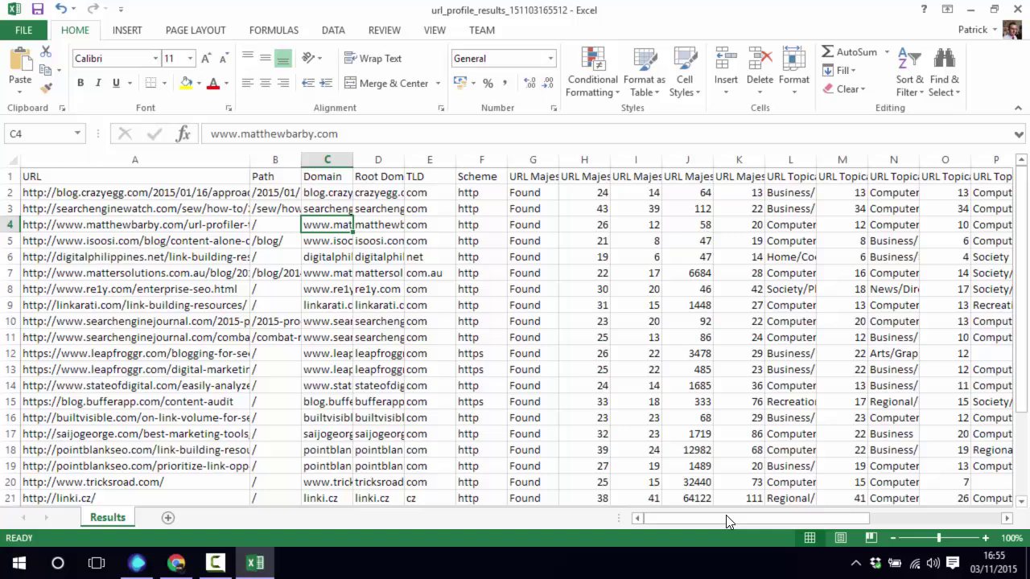
- Auto-fit the widths of the metric columns from column H, URL Majestic CitationFlow, onward
{"action": "left_click_drag", "start_coordinate": [731, 519], "coordinate": [765, 517]}
{"action": "left_click", "coordinate": [251, 159]}
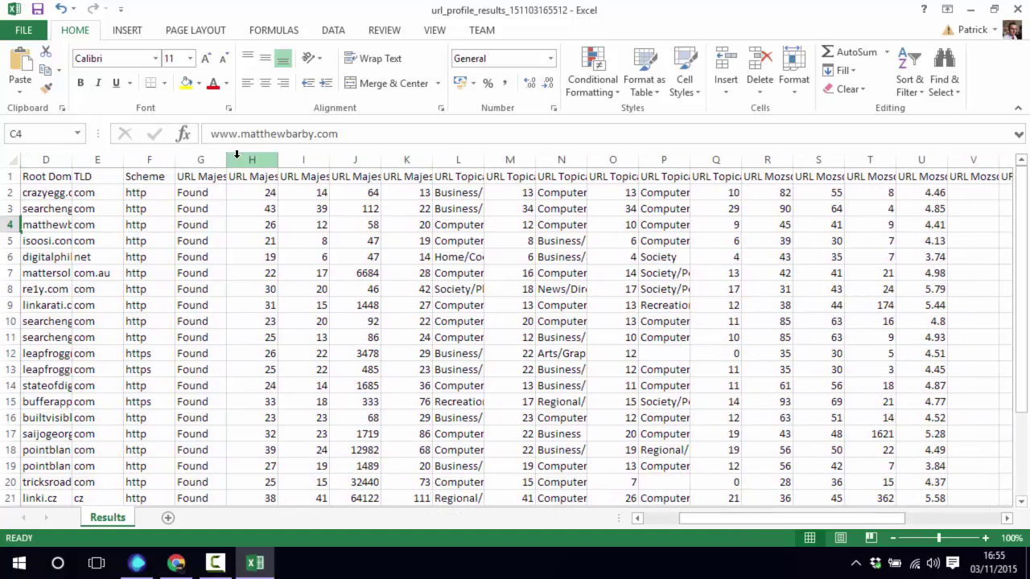
{"action": "left_click_drag", "start_coordinate": [612, 159], "coordinate": [891, 158]}
{"action": "double_click", "coordinate": [894, 159]}
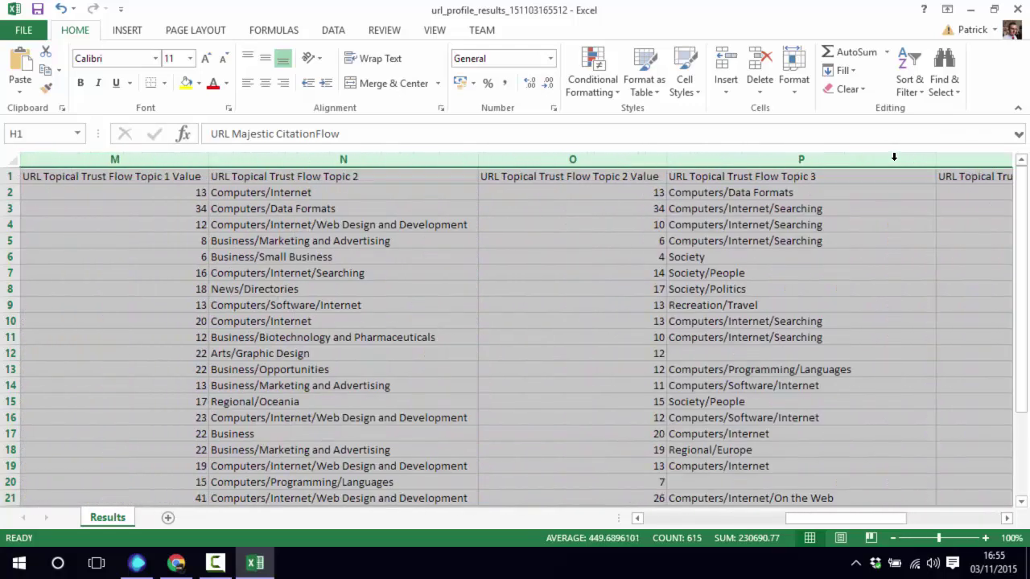
- Review the Majestic columns: CitationFlow, TrustFlow, external backlinks, referring domains and Topical Trust Flow topics
{"action": "left_click_drag", "start_coordinate": [855, 518], "coordinate": [736, 519]}
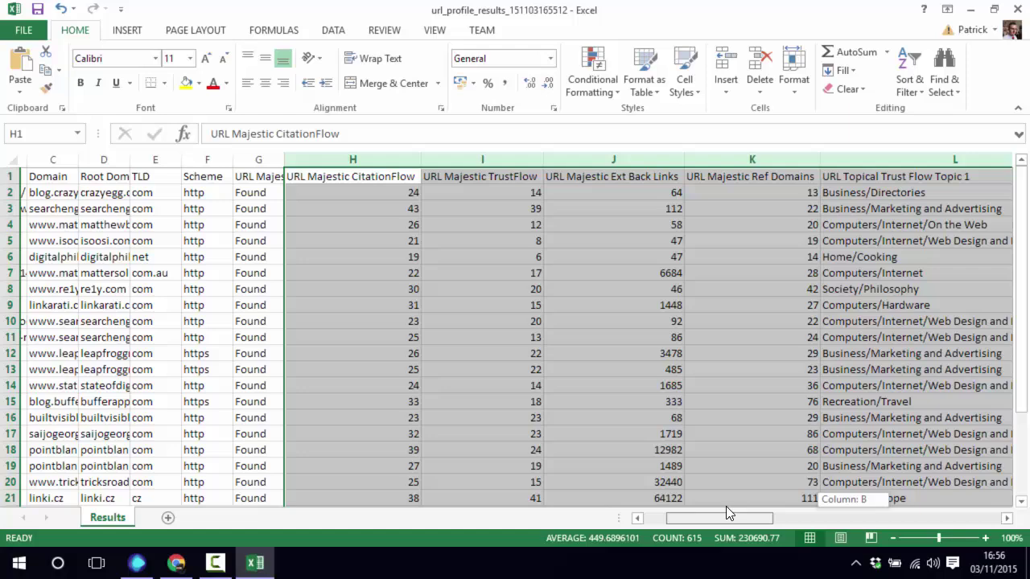
{"action": "left_click", "coordinate": [339, 200]}
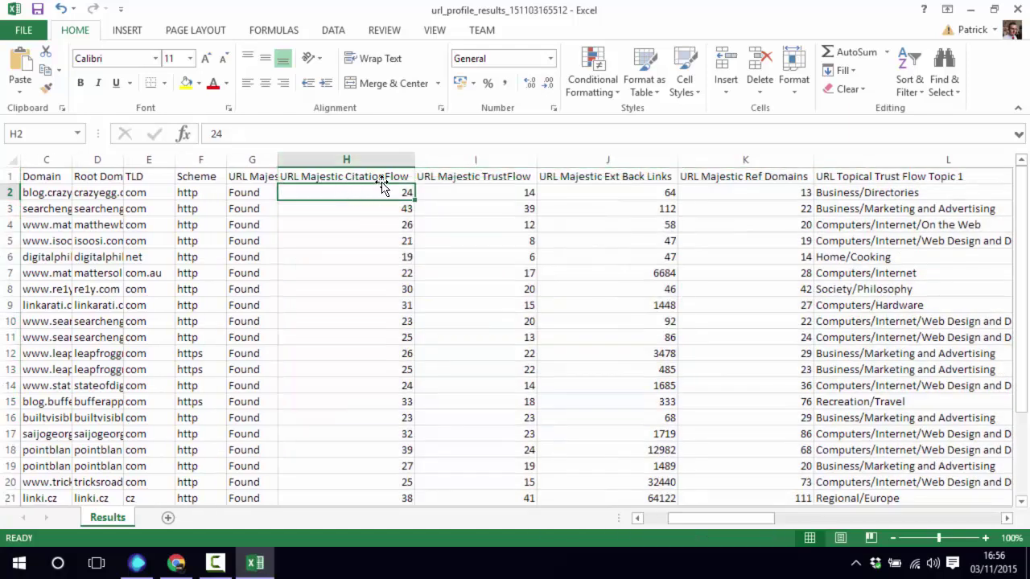
{"action": "left_click", "coordinate": [455, 190]}
{"action": "left_click", "coordinate": [622, 194]}
{"action": "left_click", "coordinate": [722, 193]}
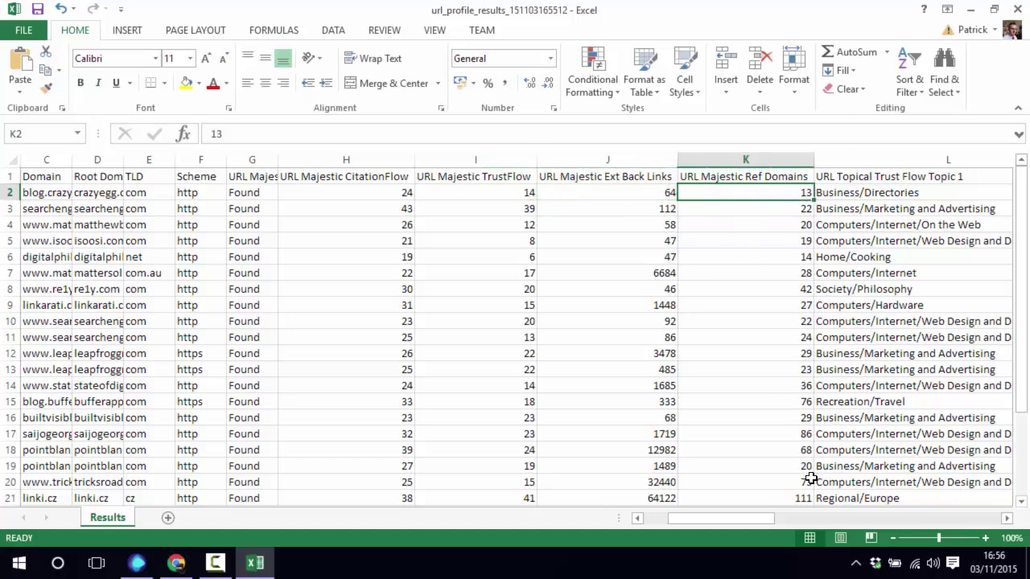
{"action": "left_click_drag", "start_coordinate": [766, 519], "coordinate": [854, 518]}
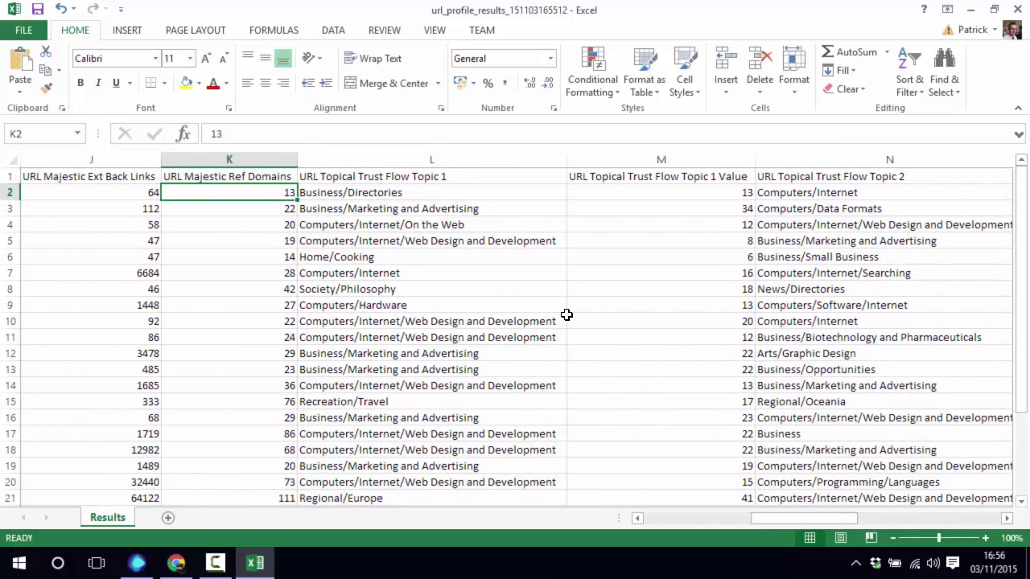
{"action": "left_click", "coordinate": [479, 195]}
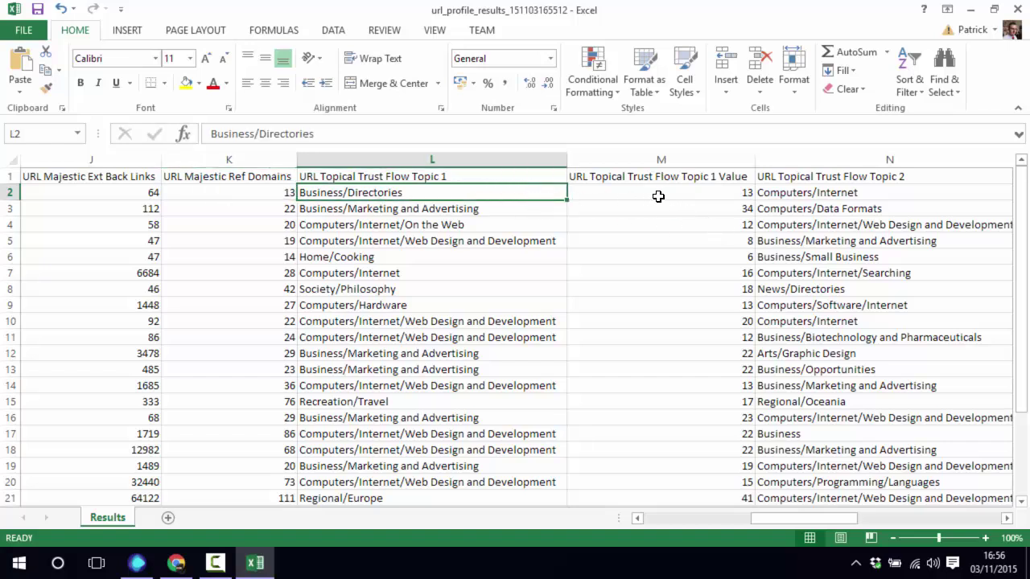
- Review the Mozscape authority columns and the Google Plus, Facebook, LinkedIn, Pinterest and total share counts
{"action": "left_click_drag", "start_coordinate": [787, 521], "coordinate": [871, 512]}
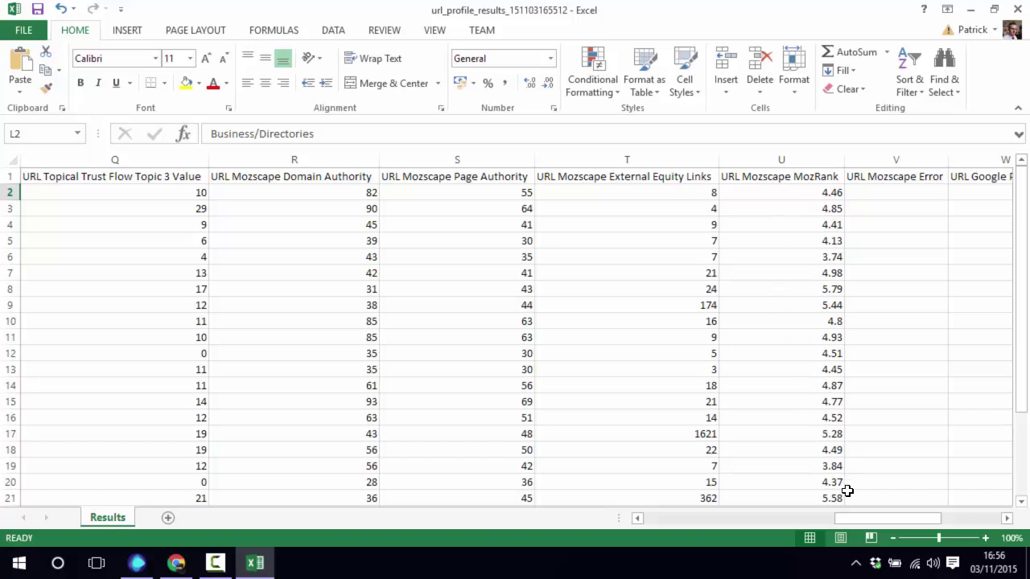
{"action": "left_click_drag", "start_coordinate": [855, 516], "coordinate": [900, 515]}
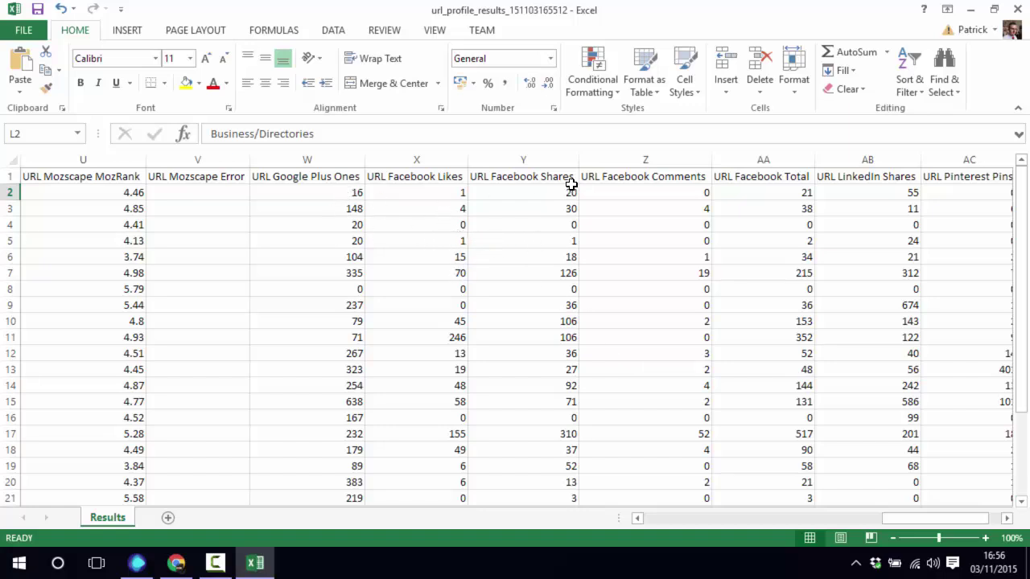
{"action": "left_click", "coordinate": [645, 197]}
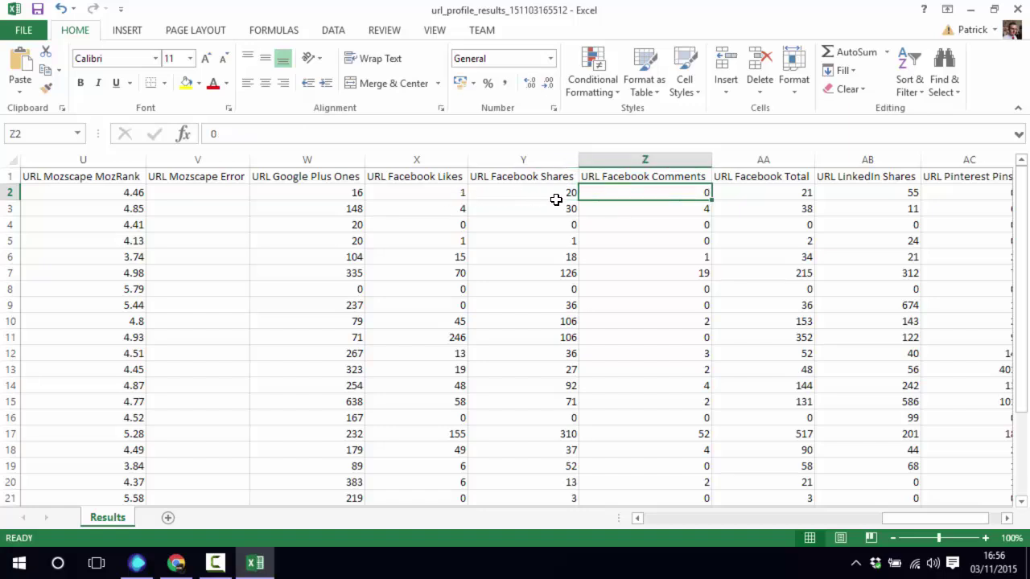
{"action": "left_click", "coordinate": [772, 192]}
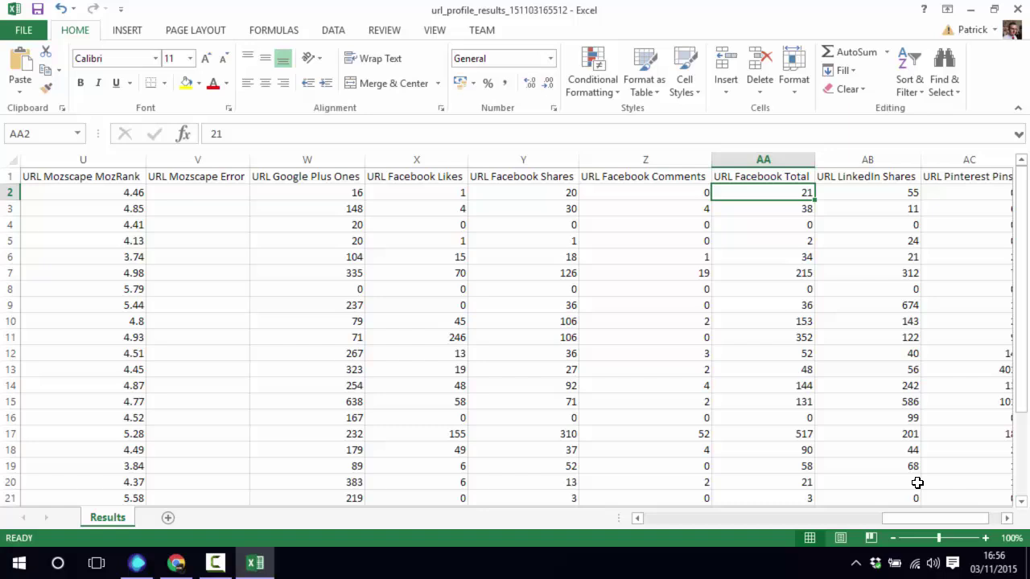
{"action": "left_click_drag", "start_coordinate": [912, 517], "coordinate": [932, 515]}
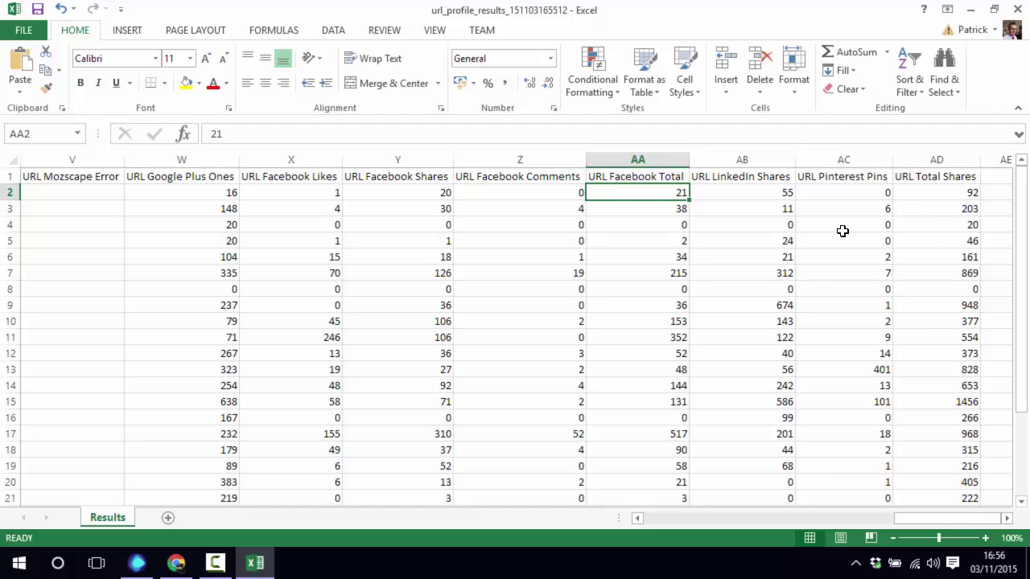
- Copy the URL in cell A2 and look up its metrics on majestic.com in Chrome
{"action": "left_click_drag", "start_coordinate": [900, 520], "coordinate": [618, 499]}
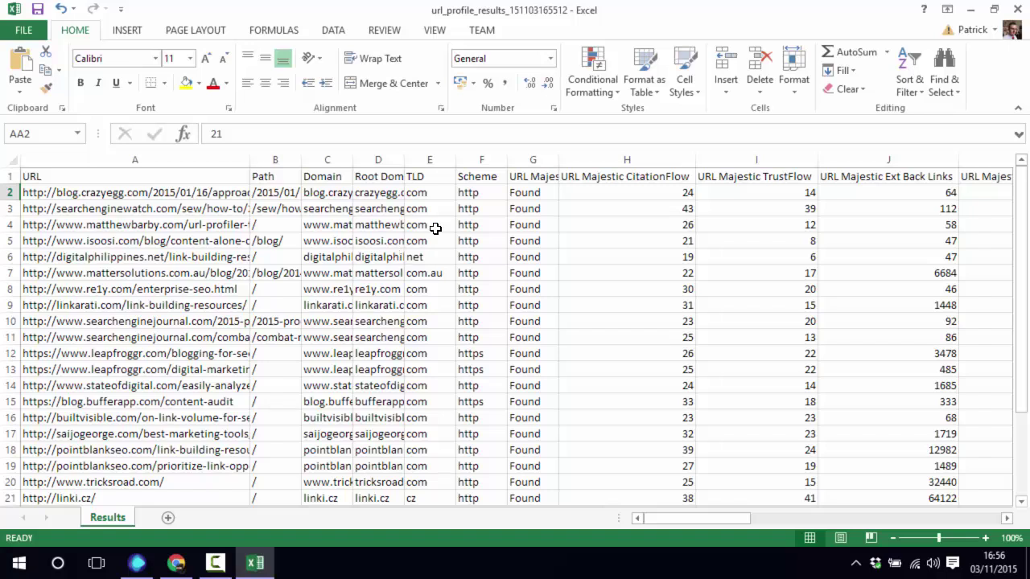
{"action": "left_click", "coordinate": [202, 196]}
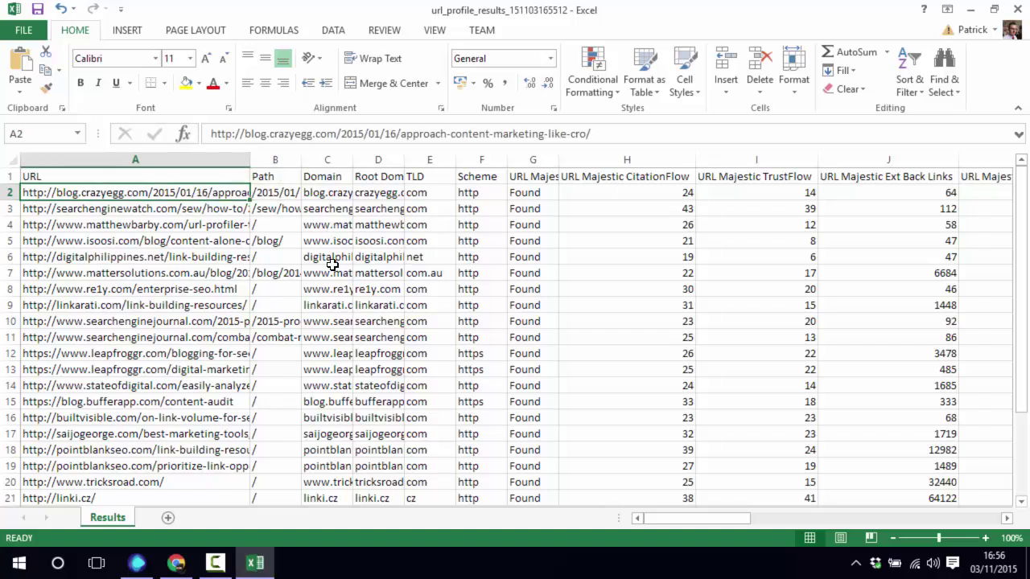
{"action": "key", "text": "ctrl+c"}
{"action": "left_click", "coordinate": [176, 562]}
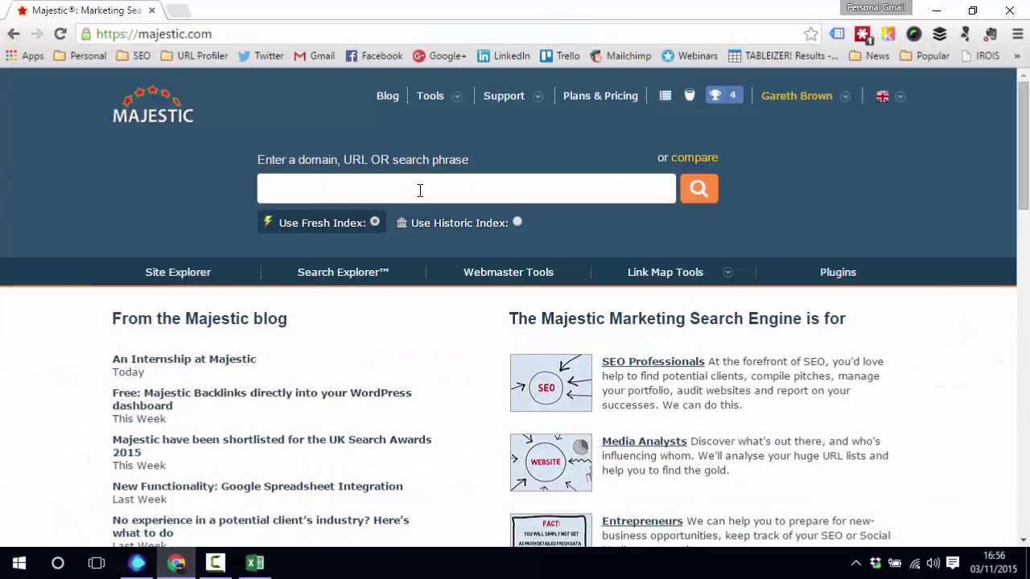
{"action": "key", "text": "ctrl+v"}
{"action": "left_click", "coordinate": [698, 190]}
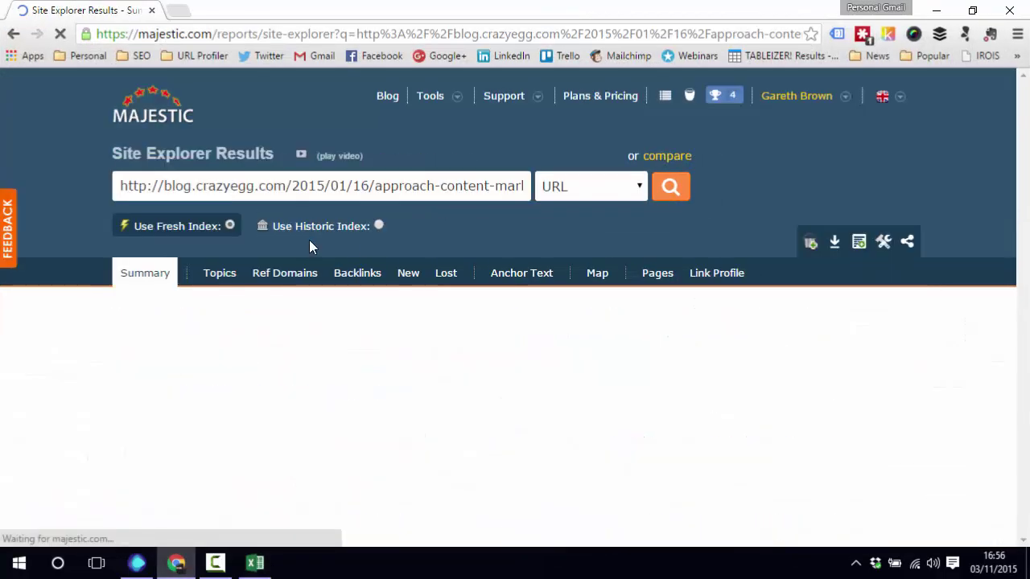
{"action": "scroll", "coordinate": [196, 334], "scroll_direction": "down", "scroll_amount": 1}
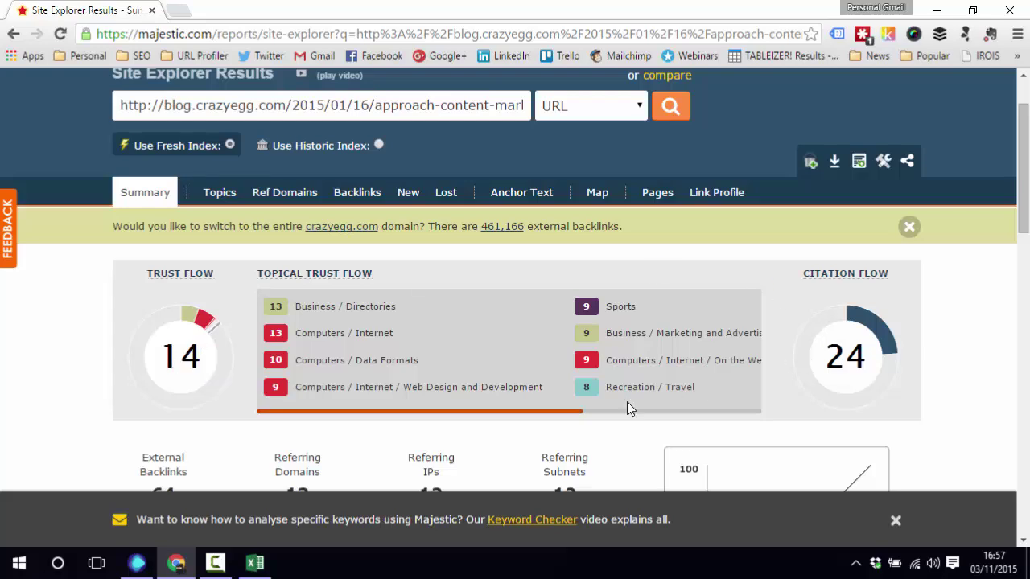
- Return to the Excel results to compare row 2's Majestic metrics with the website, and look through the remaining rows
{"action": "left_click", "coordinate": [255, 562]}
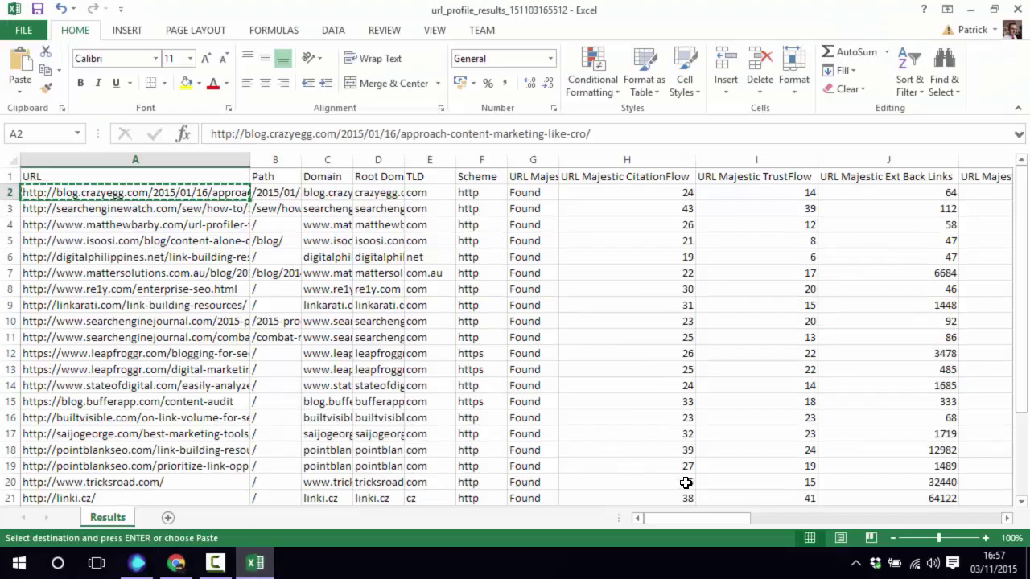
{"action": "left_click", "coordinate": [680, 194]}
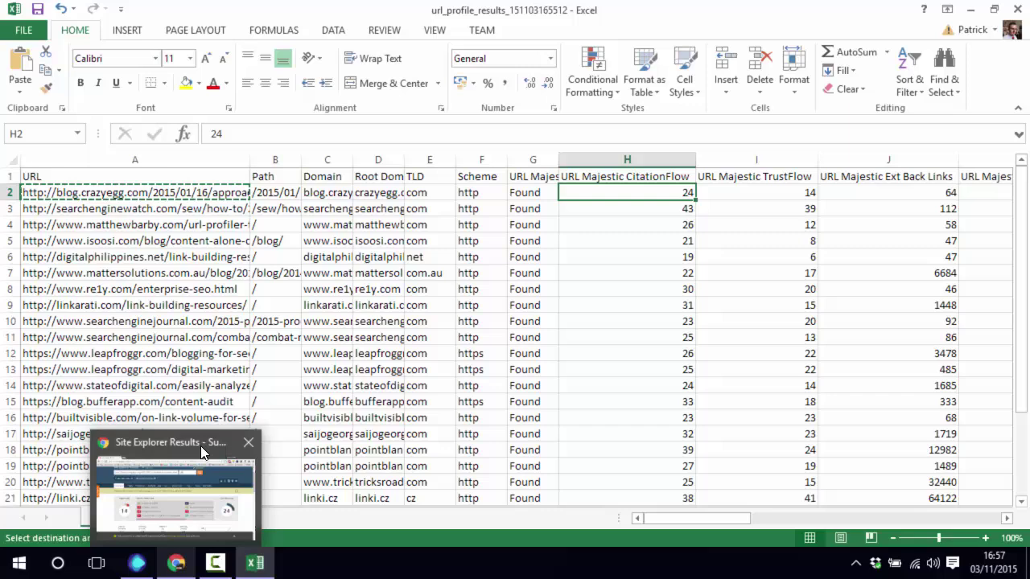
{"action": "left_click", "coordinate": [209, 303]}
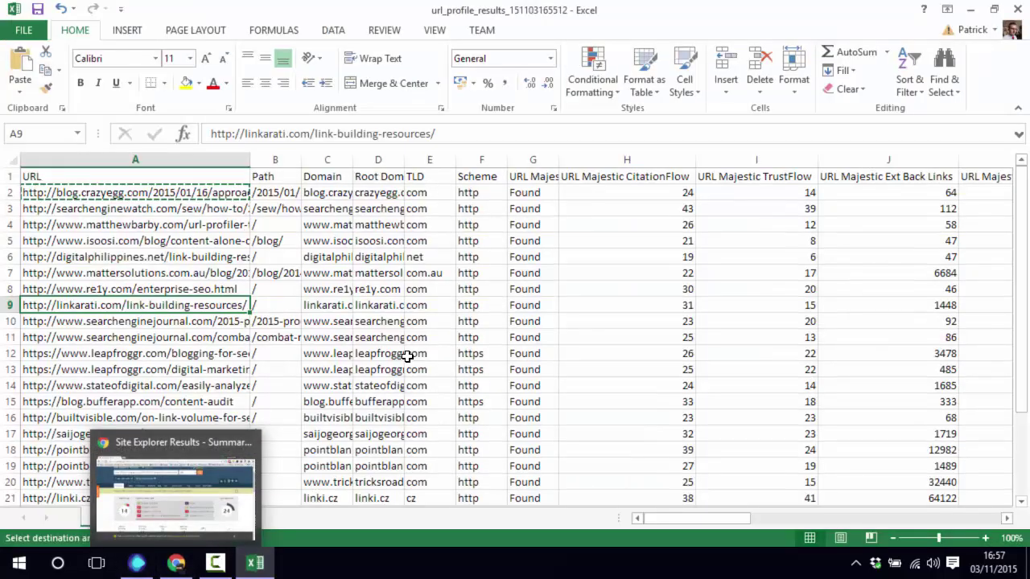
{"action": "left_click", "coordinate": [444, 335]}
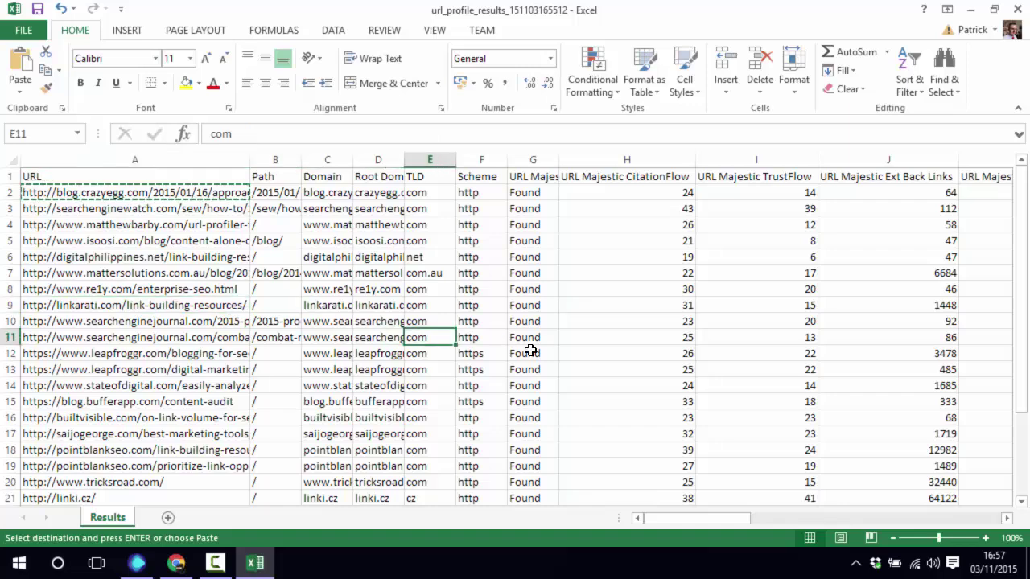
{"action": "scroll", "coordinate": [475, 359], "scroll_direction": "down", "scroll_amount": 1}
{"action": "scroll", "coordinate": [476, 360], "scroll_direction": "down", "scroll_amount": 3}
{"action": "scroll", "coordinate": [460, 359], "scroll_direction": "up", "scroll_amount": 4}
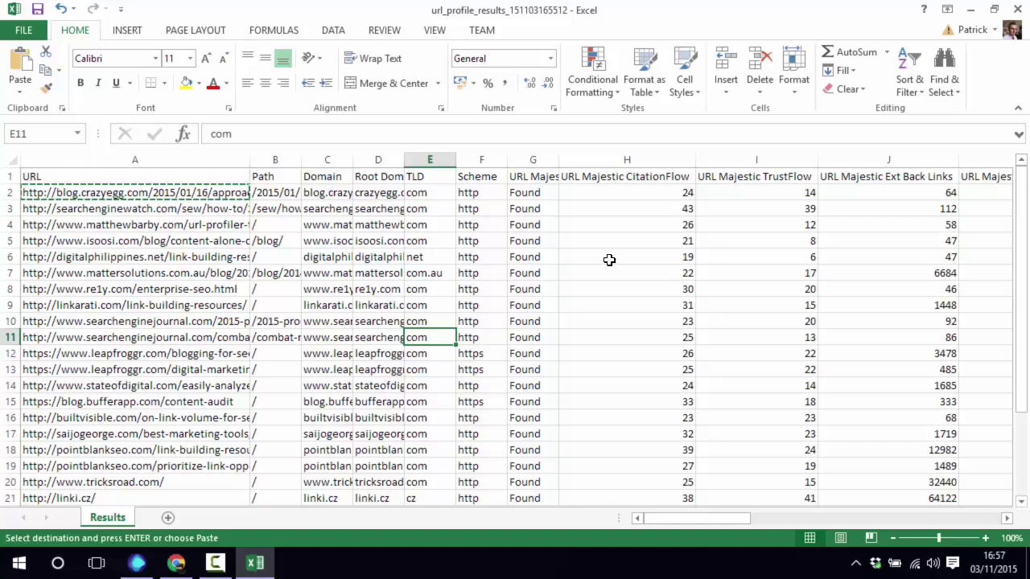
- Minimize the Excel and Chrome windows and close the finished-profile dialog in URL Profiler
{"action": "left_click", "coordinate": [972, 10]}
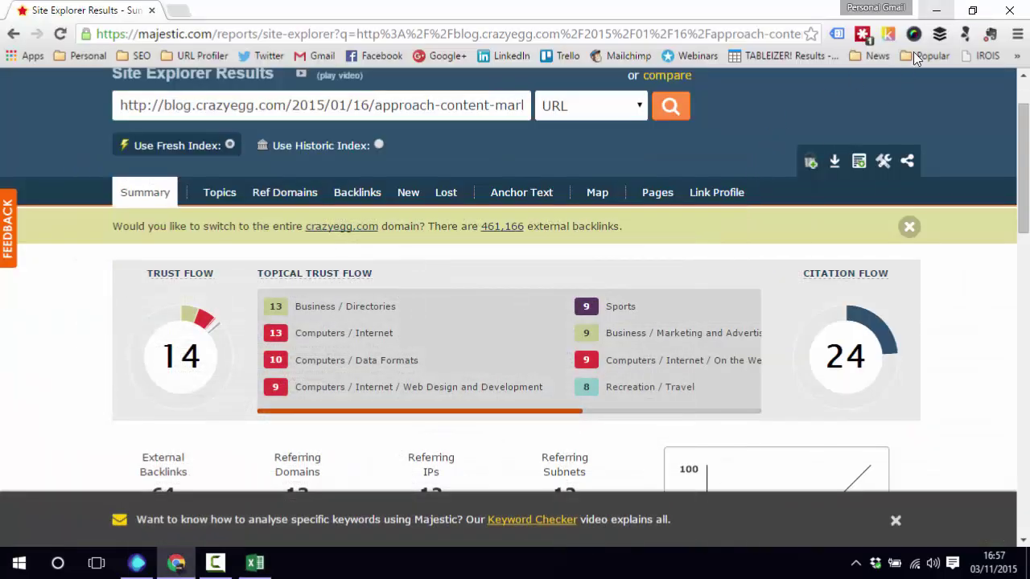
{"action": "left_click", "coordinate": [936, 12]}
{"action": "left_click", "coordinate": [766, 228]}
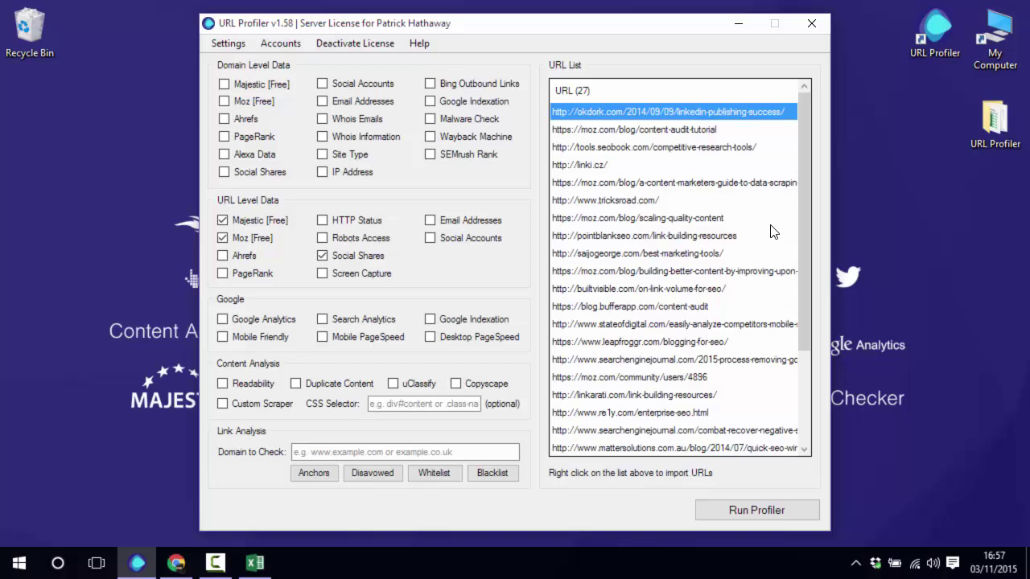